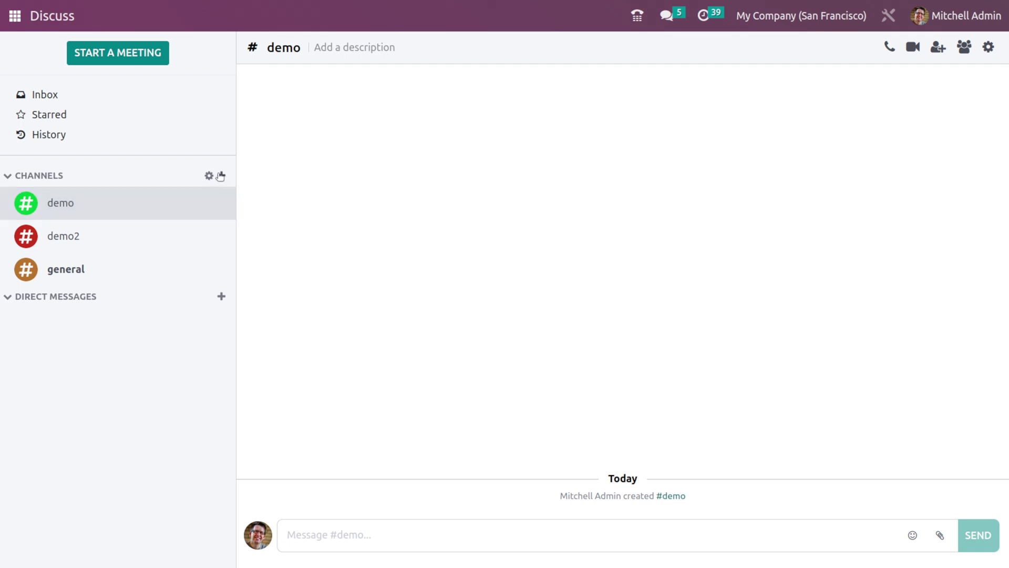
Create the #demo1 channel and set its description to 'project discussion'.
{"action": "type", "text": "demo1"}
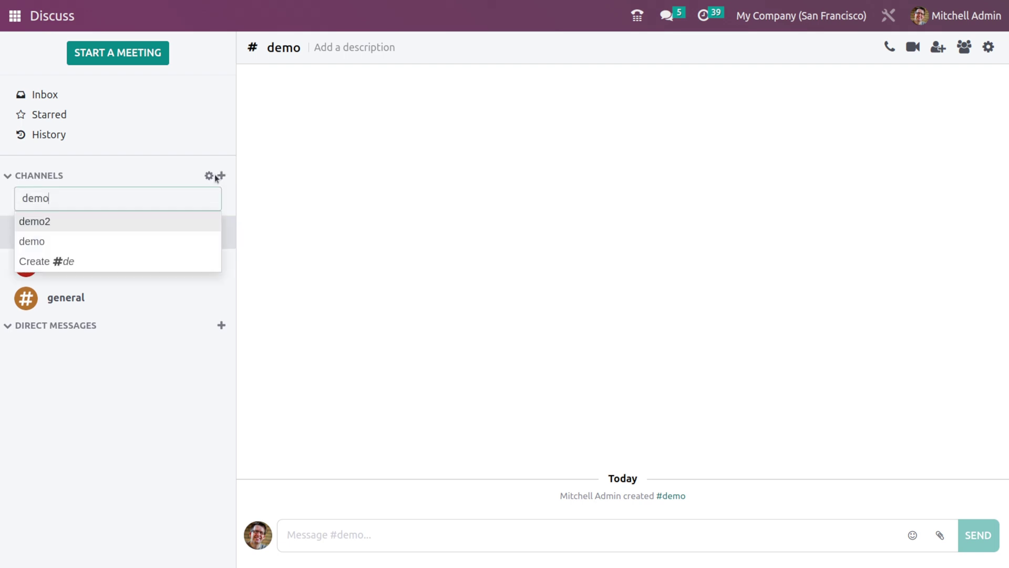
{"action": "left_click", "coordinate": [111, 225]}
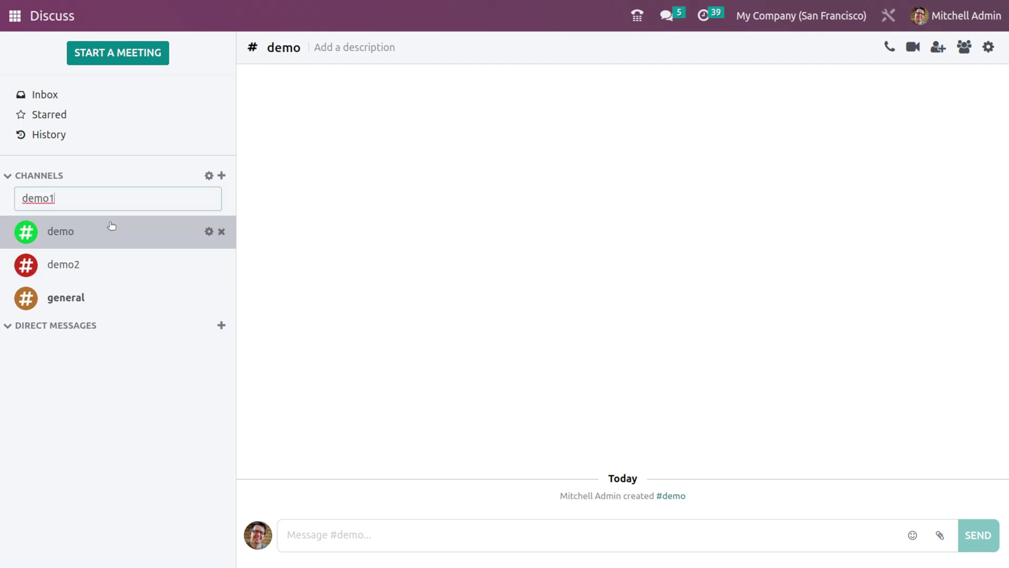
{"action": "left_click", "coordinate": [208, 238]}
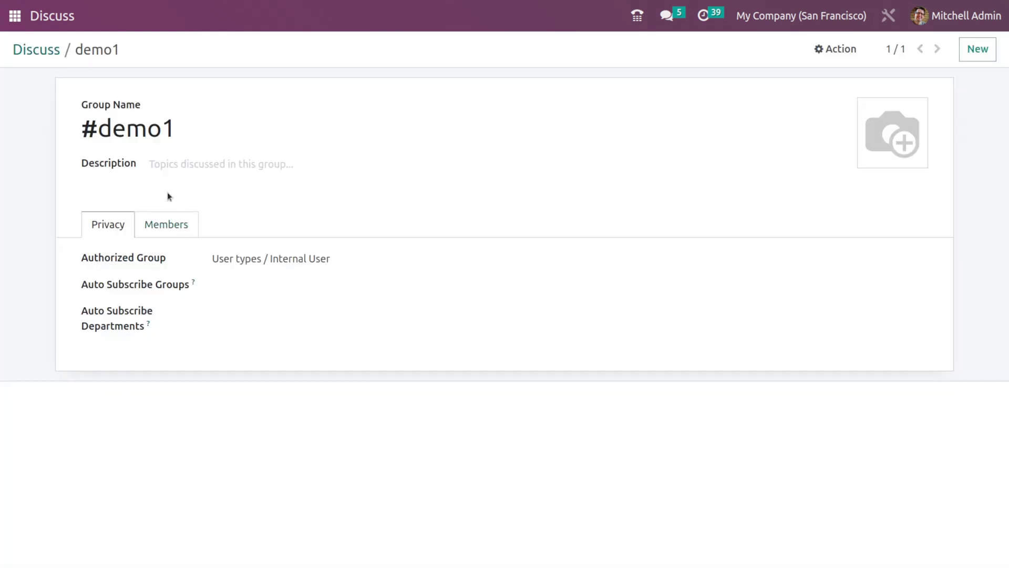
{"action": "left_click", "coordinate": [180, 177]}
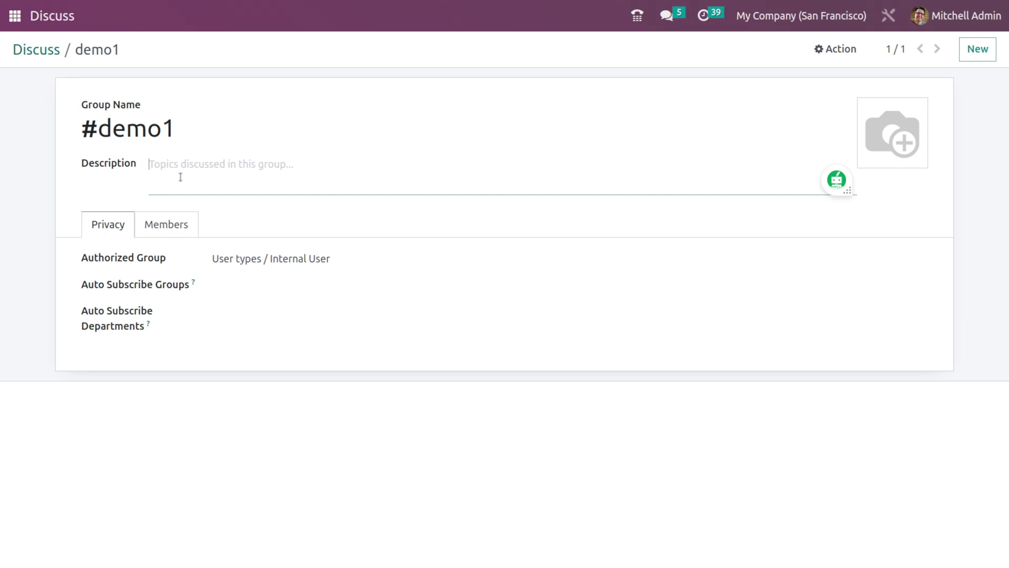
{"action": "type", "text": "pro"}
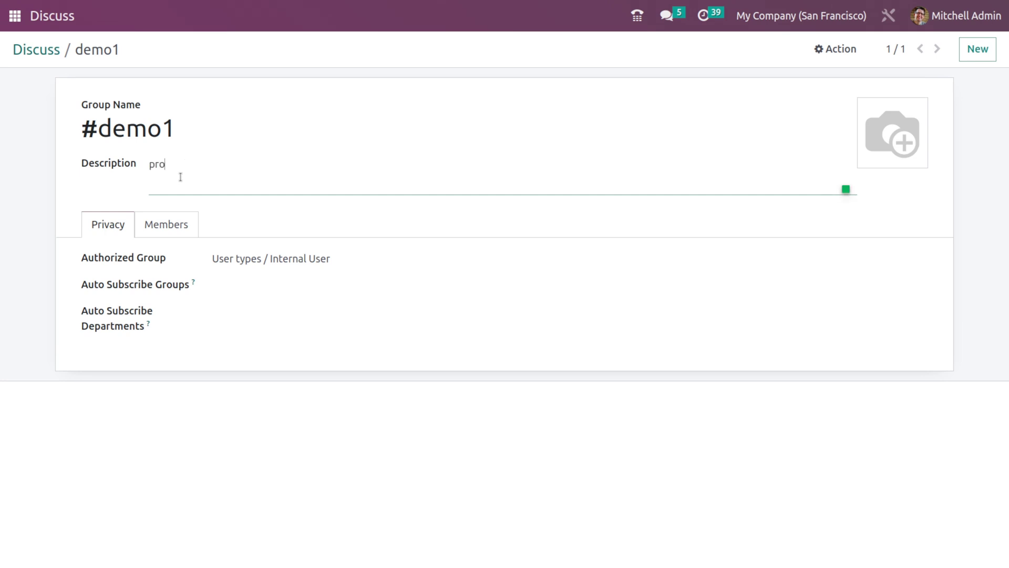
{"action": "type", "text": "ject discussion"}
Browse the groups and departments available for auto-subscribing to demo1.
{"action": "left_click", "coordinate": [256, 293]}
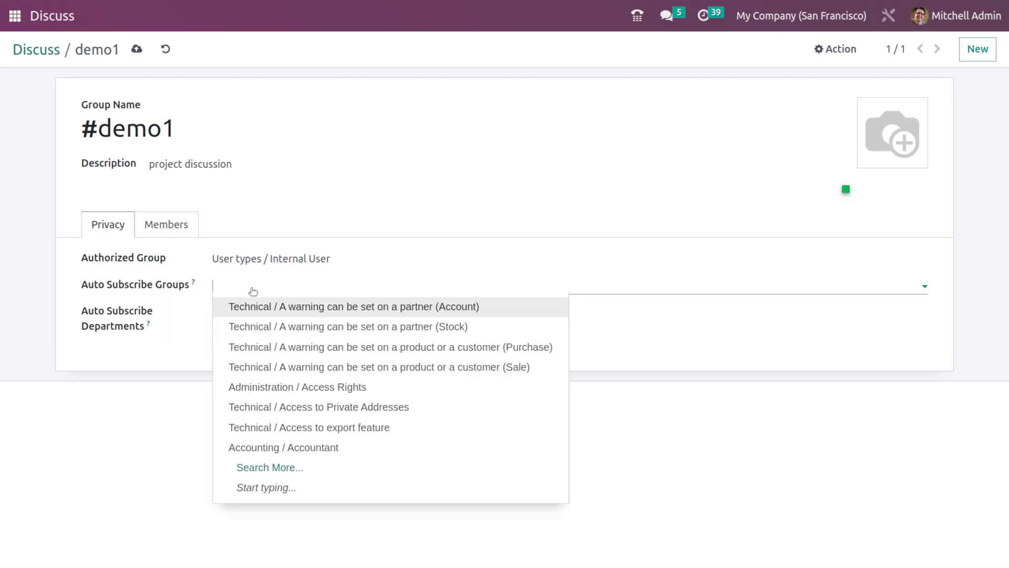
{"action": "left_click", "coordinate": [174, 165]}
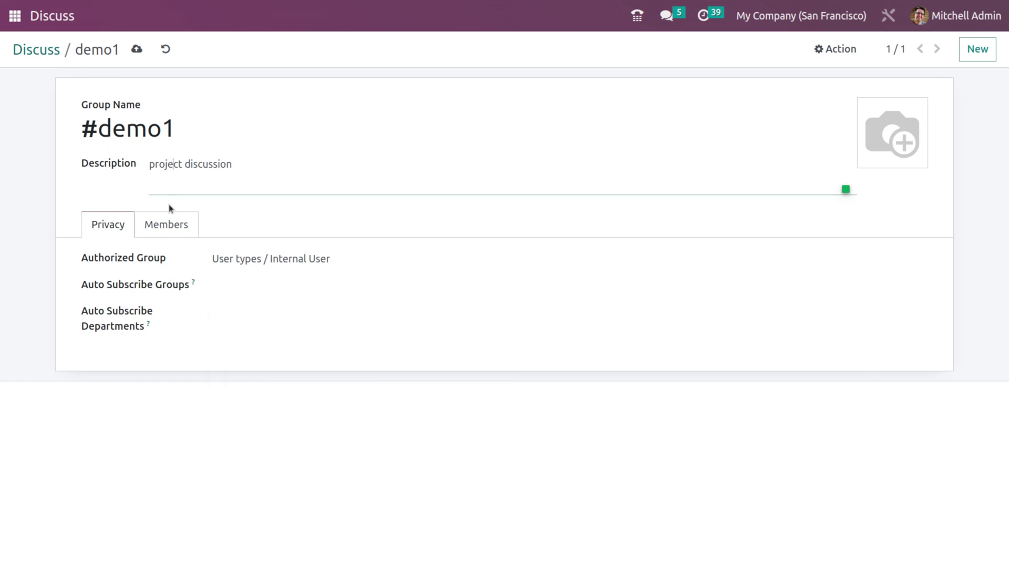
{"action": "left_click", "coordinate": [201, 322]}
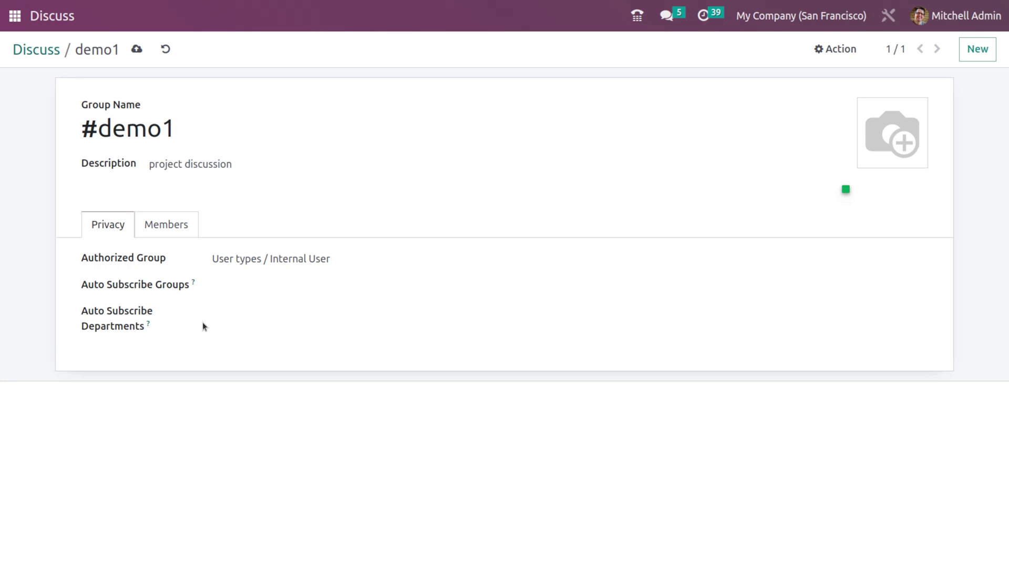
{"action": "left_click", "coordinate": [216, 320]}
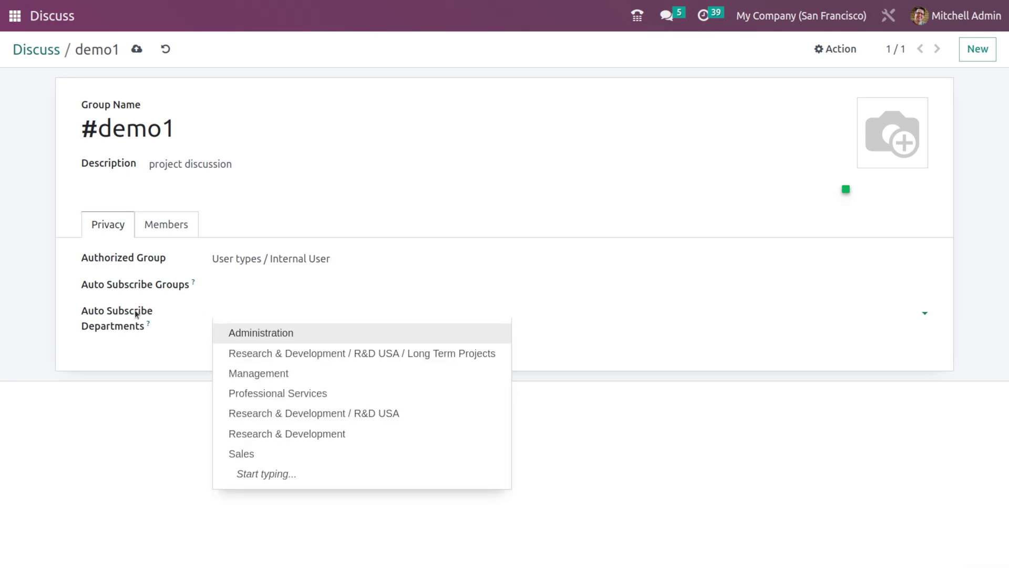
Add a contact as demo1's second member, save the settings, and return to the demo1 conversation.
{"action": "left_click", "coordinate": [166, 225]}
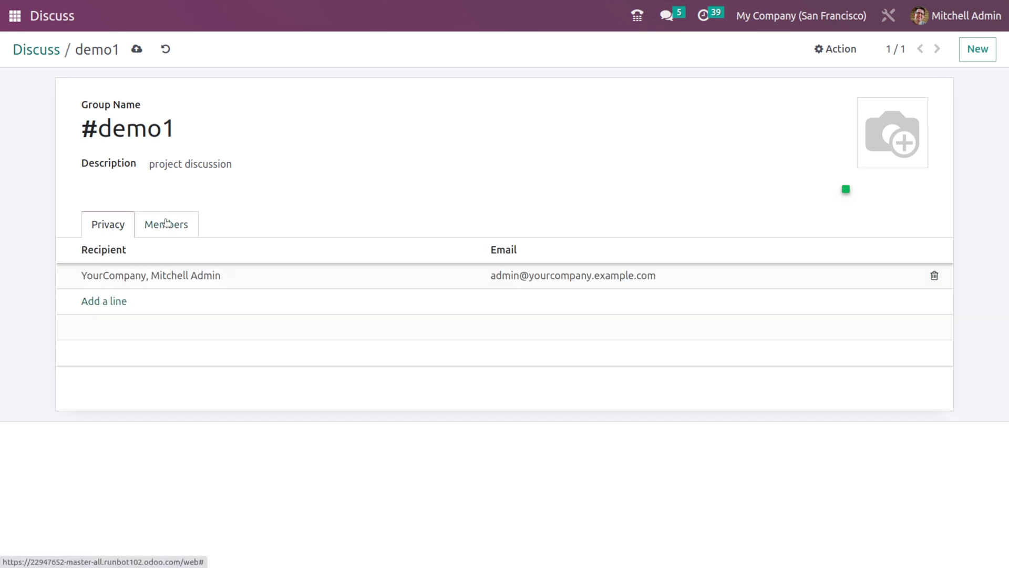
{"action": "left_click", "coordinate": [99, 303]}
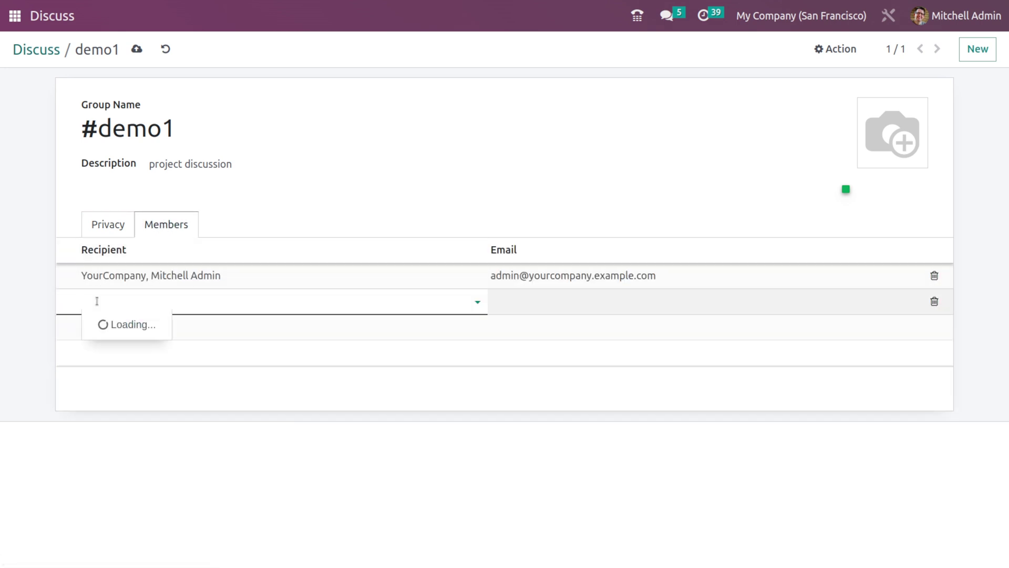
{"action": "left_click", "coordinate": [106, 384]}
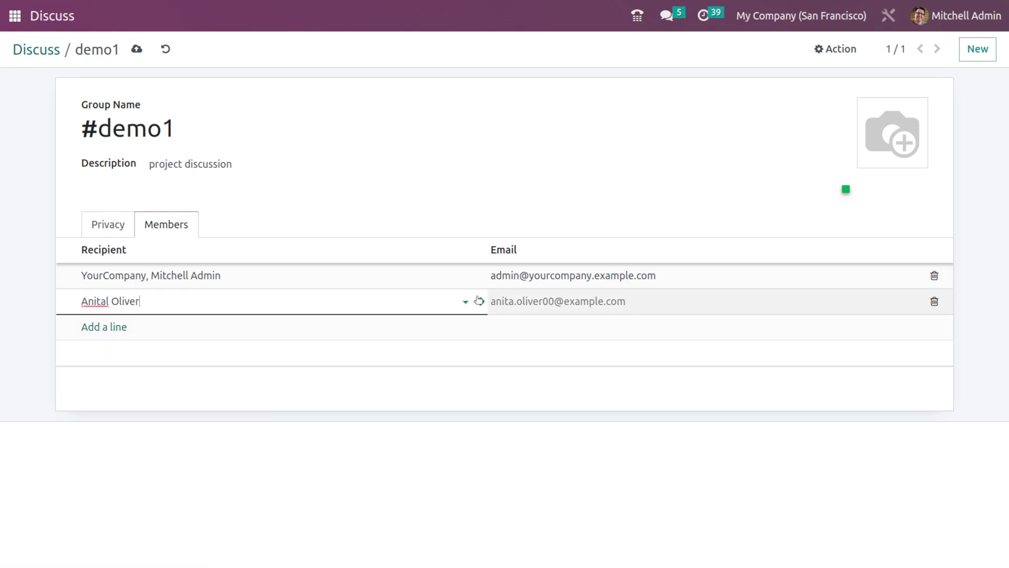
{"action": "left_click", "coordinate": [138, 50]}
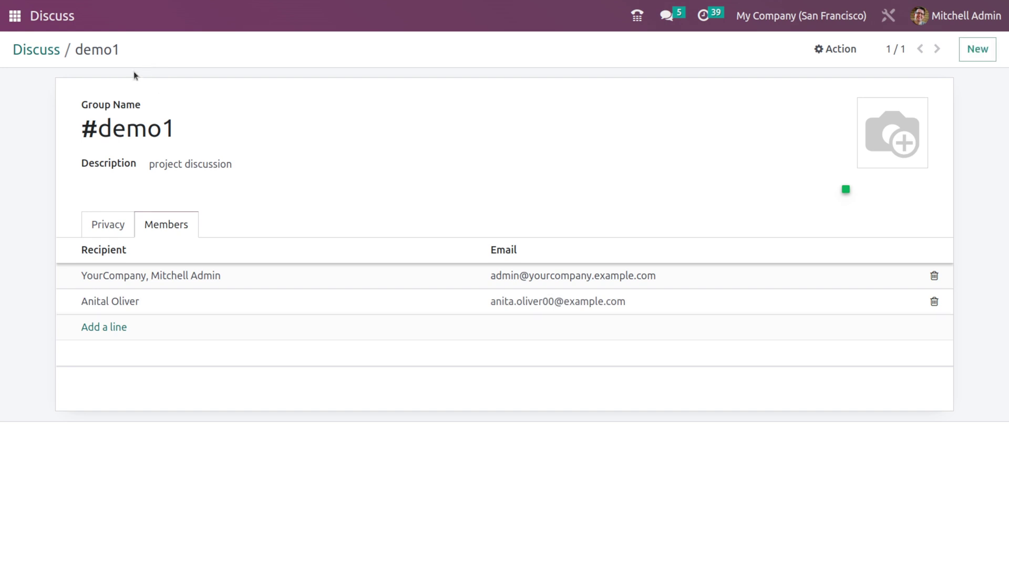
{"action": "left_click", "coordinate": [36, 53]}
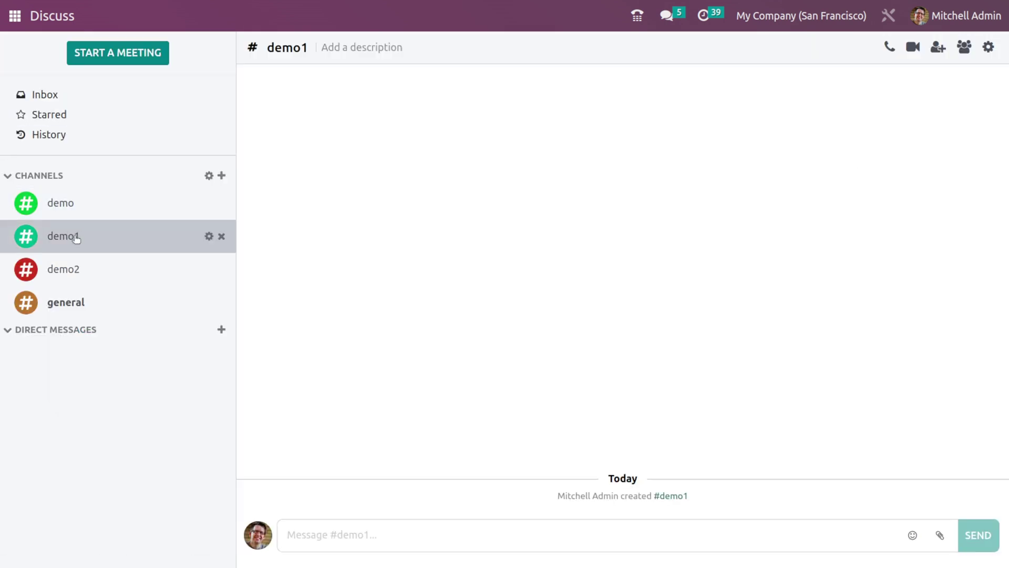
Send the message 'hi' in demo1 and bring up the invite-people panel.
{"action": "left_click", "coordinate": [322, 538]}
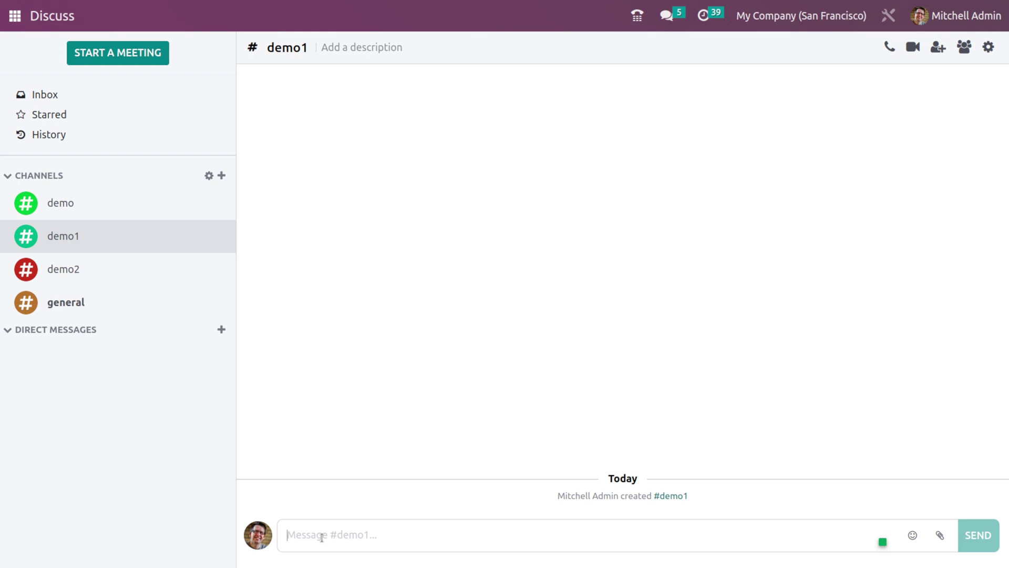
{"action": "type", "text": "hi"}
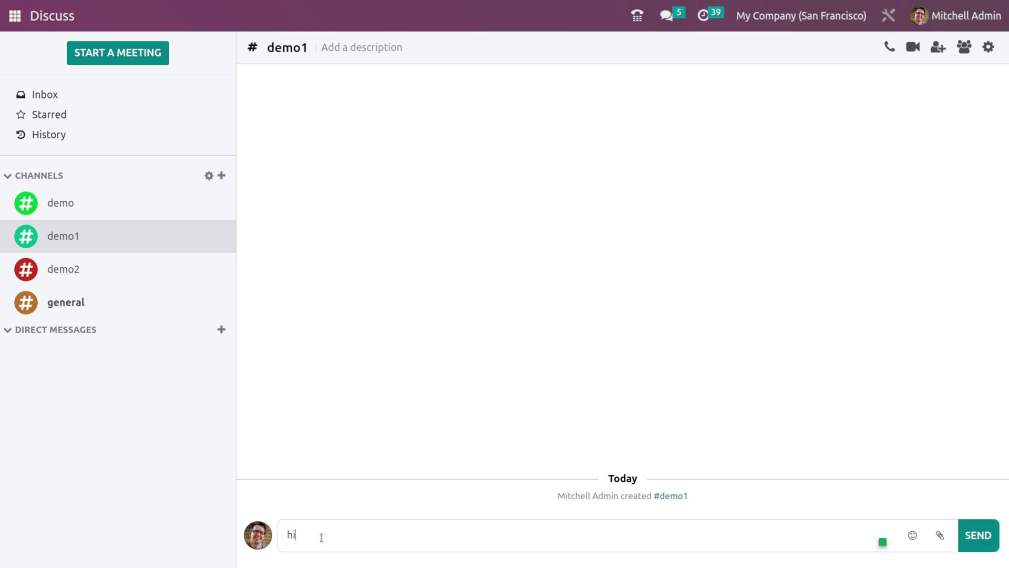
{"action": "key", "text": "Return"}
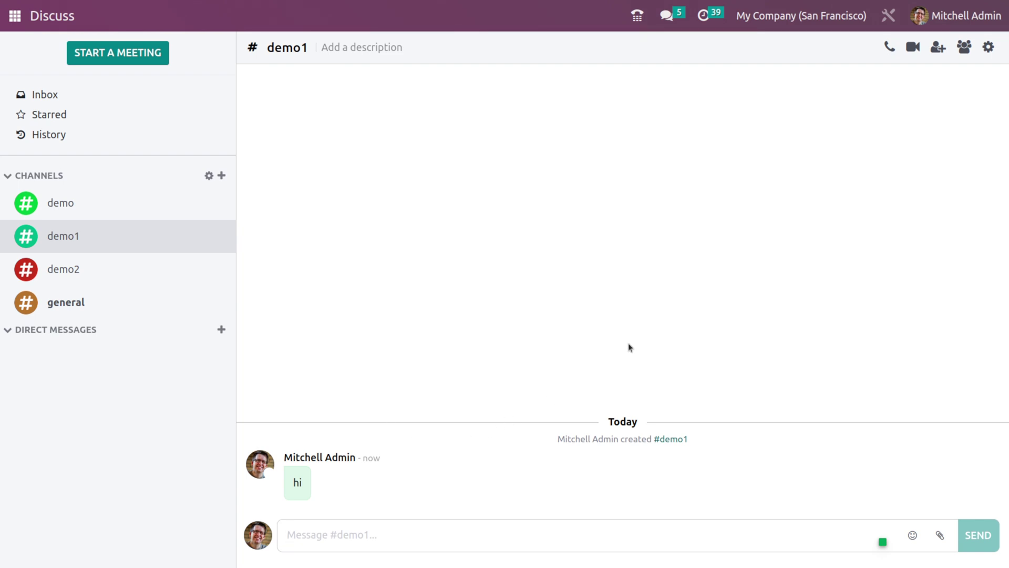
{"action": "left_click", "coordinate": [938, 49]}
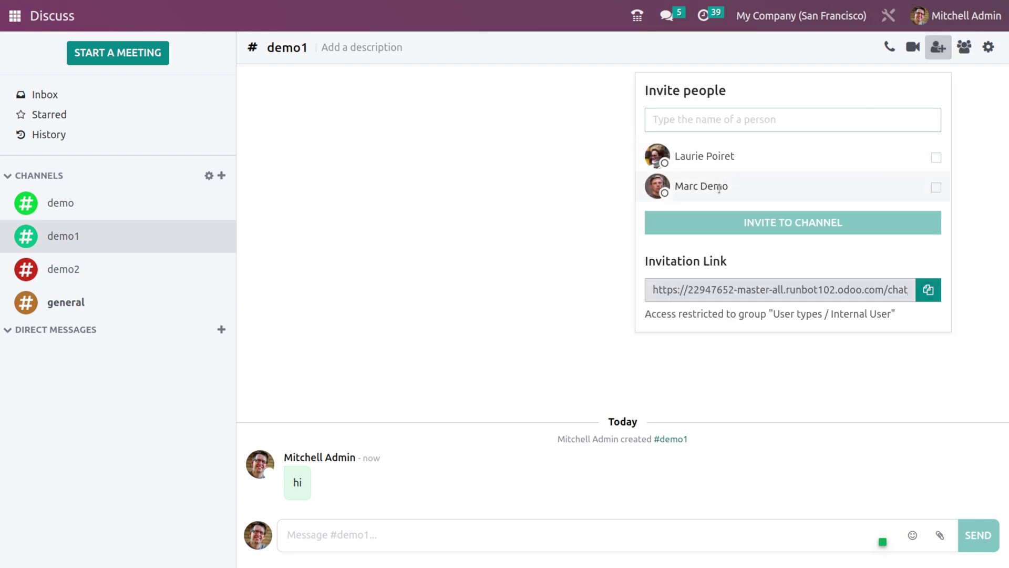
Invite a selected colleague to demo1 and display the three-person member list.
{"action": "left_click", "coordinate": [936, 189]}
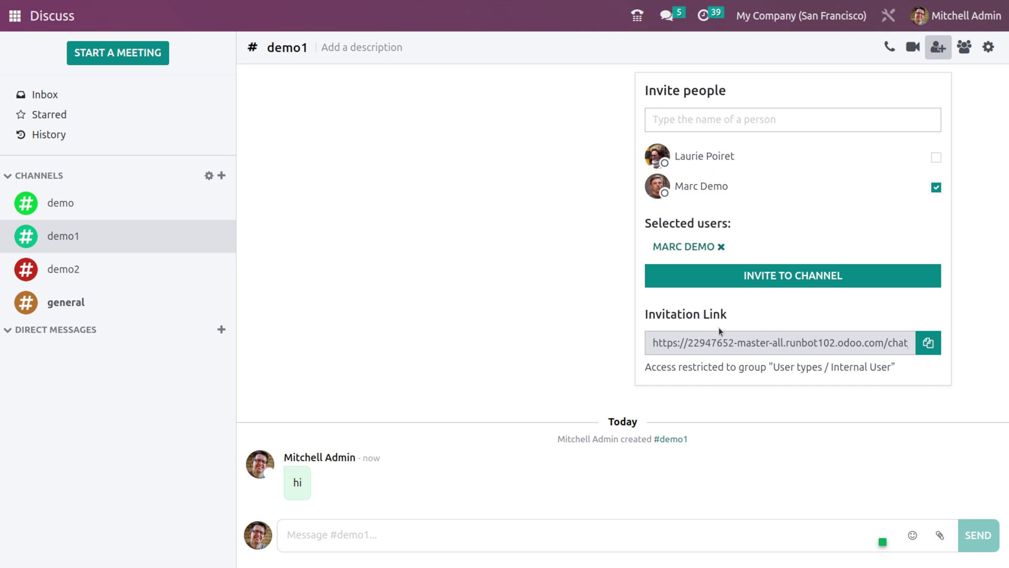
{"action": "left_click", "coordinate": [882, 286]}
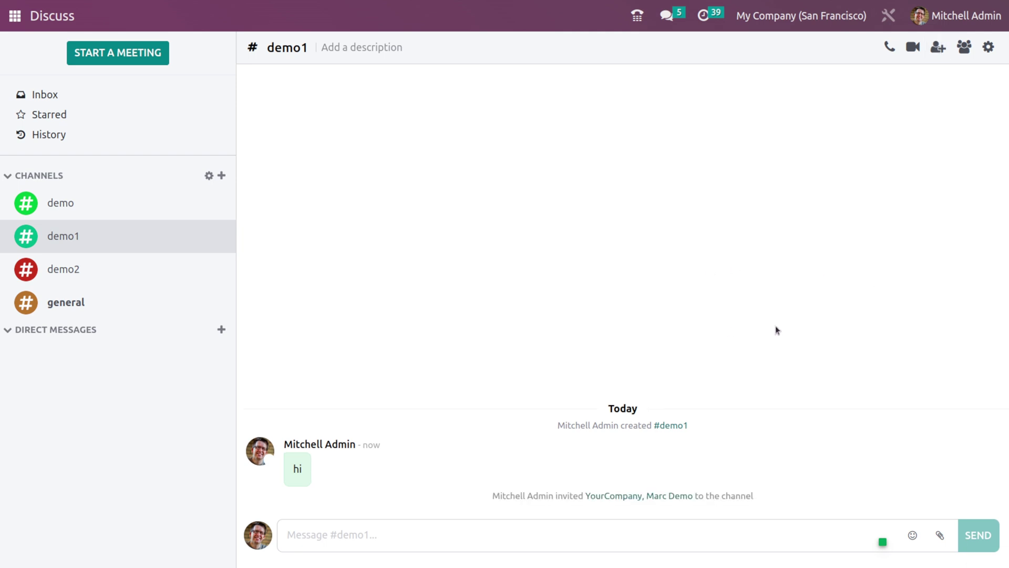
{"action": "mouse_move", "coordinate": [563, 479]}
{"action": "left_click", "coordinate": [970, 50]}
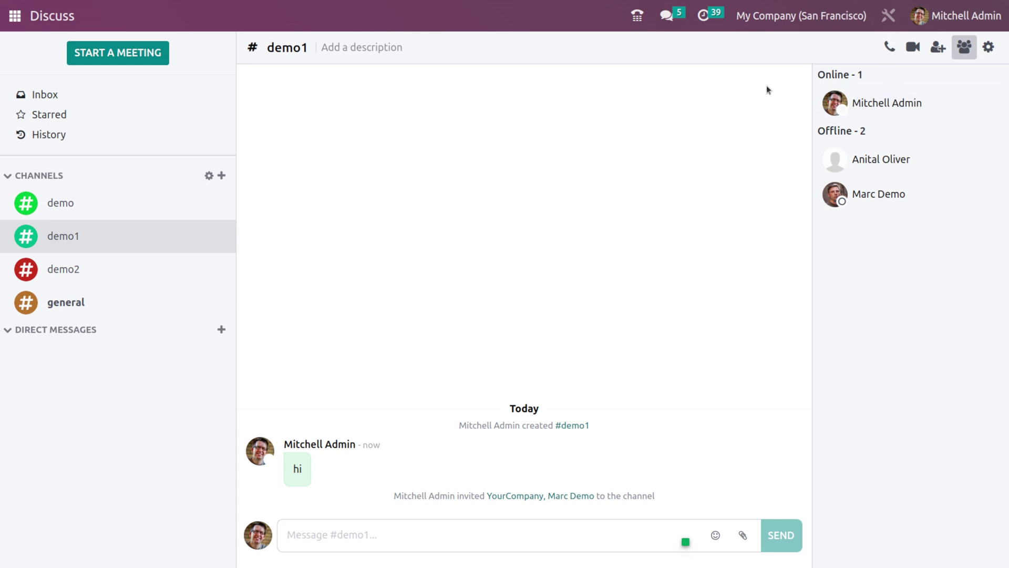
{"action": "left_click", "coordinate": [883, 48]}
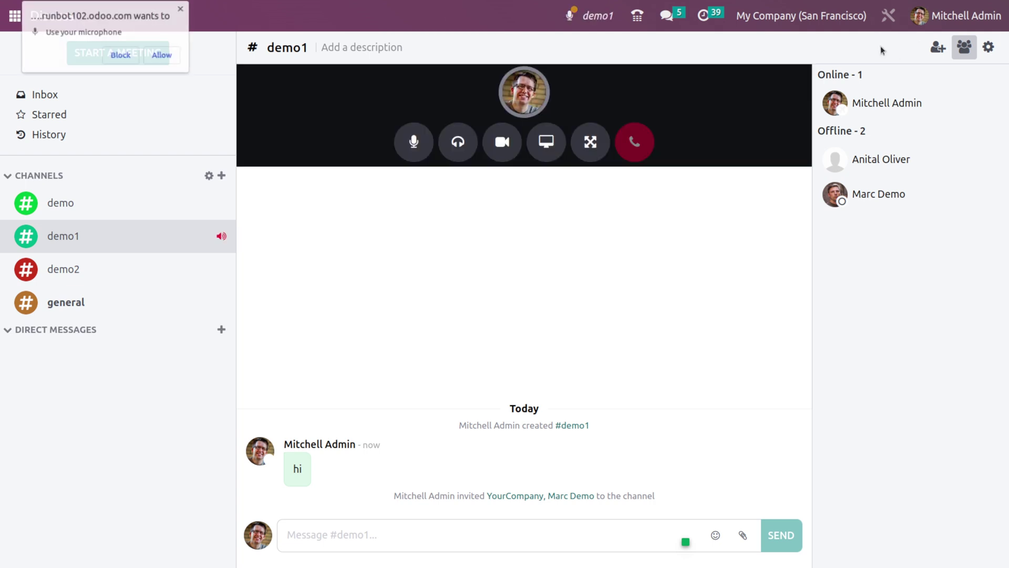
{"action": "left_click", "coordinate": [168, 57]}
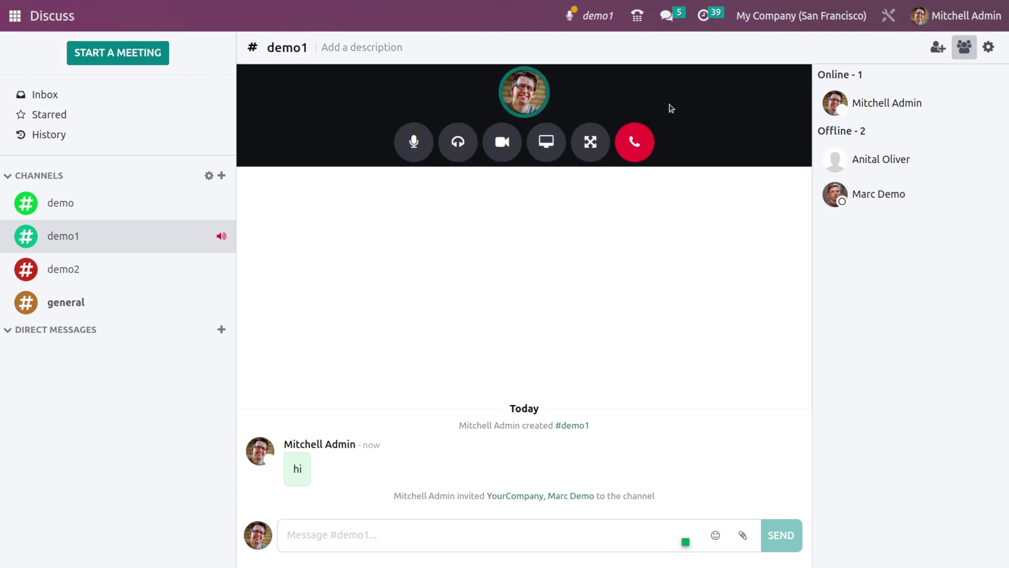
{"action": "left_click", "coordinate": [635, 140]}
{"action": "left_click", "coordinate": [910, 56]}
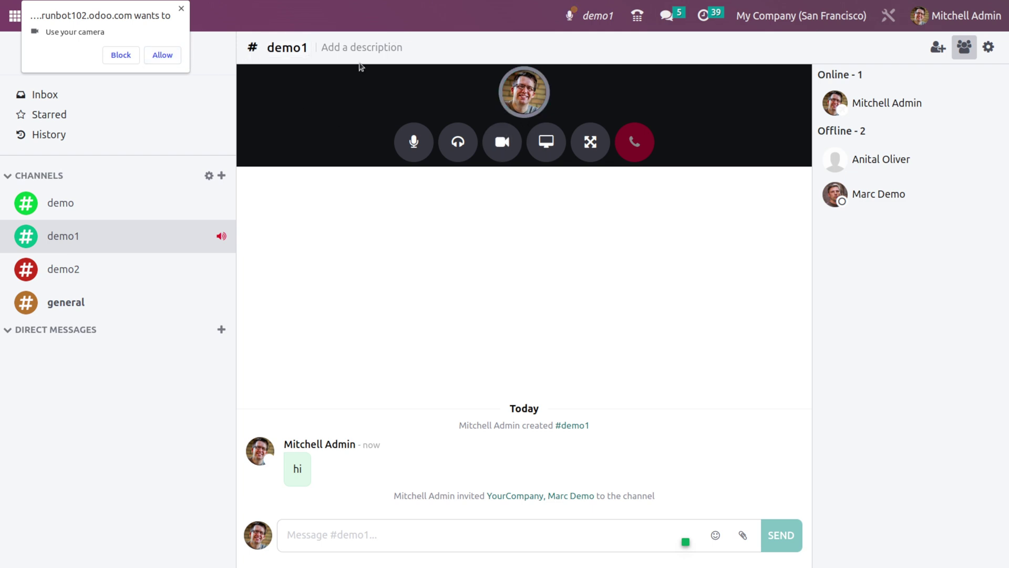
{"action": "left_click", "coordinate": [128, 58]}
{"action": "left_click", "coordinate": [992, 50]}
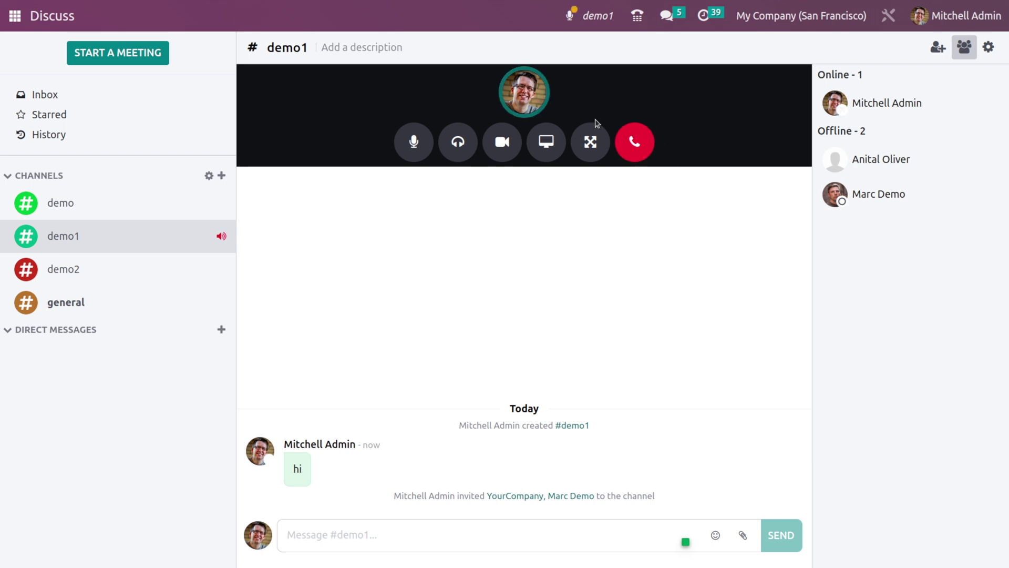
{"action": "left_click", "coordinate": [639, 143]}
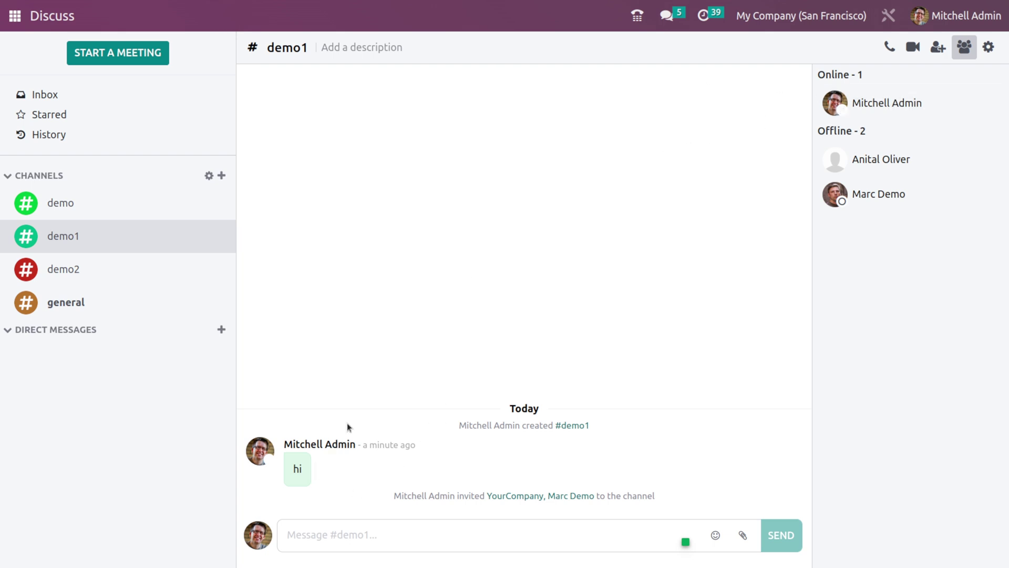
{"action": "mouse_move", "coordinate": [325, 467]}
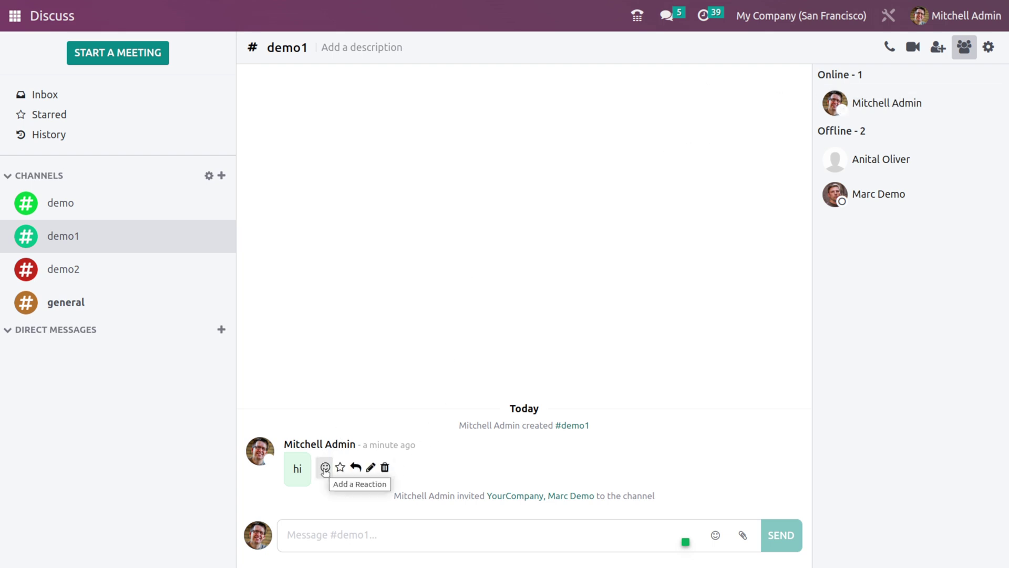
React to the hi message with 😁 and star it.
{"action": "left_click", "coordinate": [324, 468]}
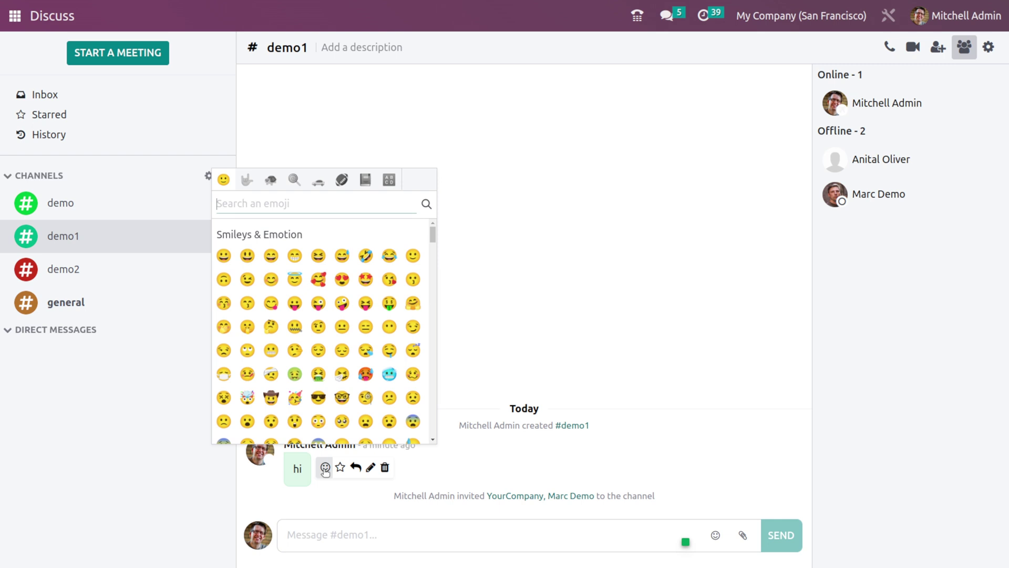
{"action": "left_click", "coordinate": [296, 257]}
{"action": "mouse_move", "coordinate": [297, 467]}
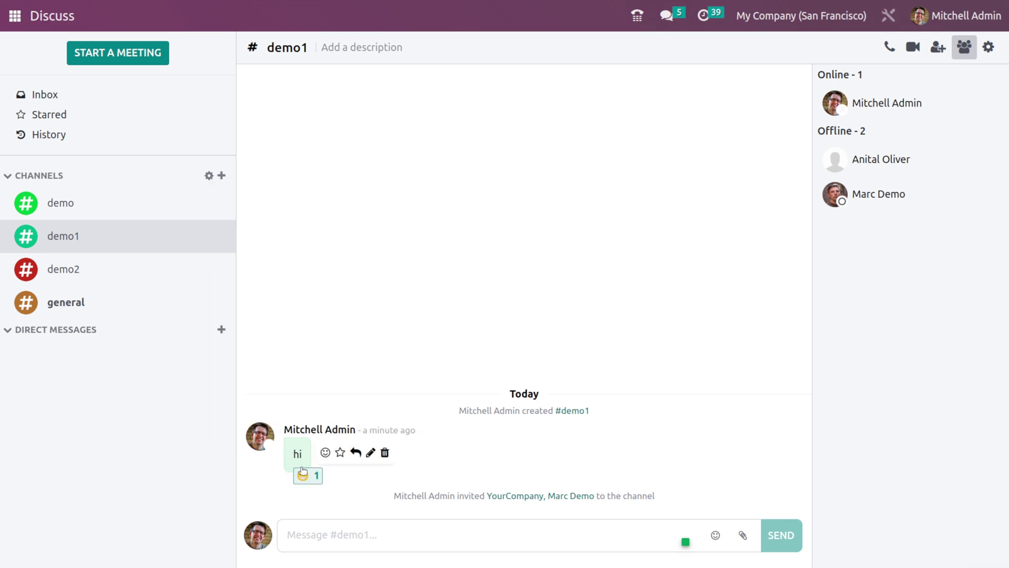
{"action": "left_click", "coordinate": [340, 453]}
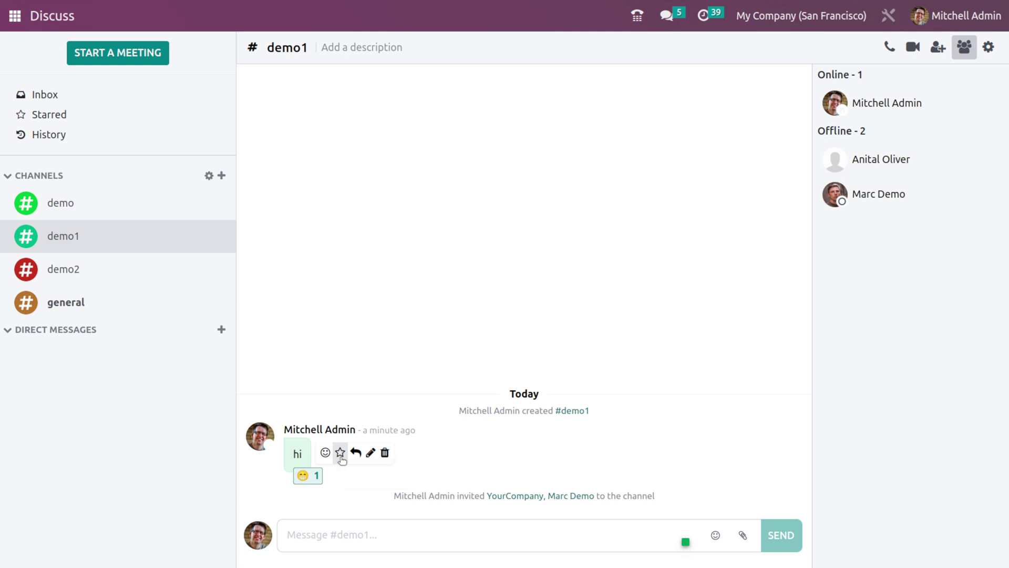
Clear the Starred mailbox with Unstar All, leaving no starred messages.
{"action": "left_click", "coordinate": [131, 124]}
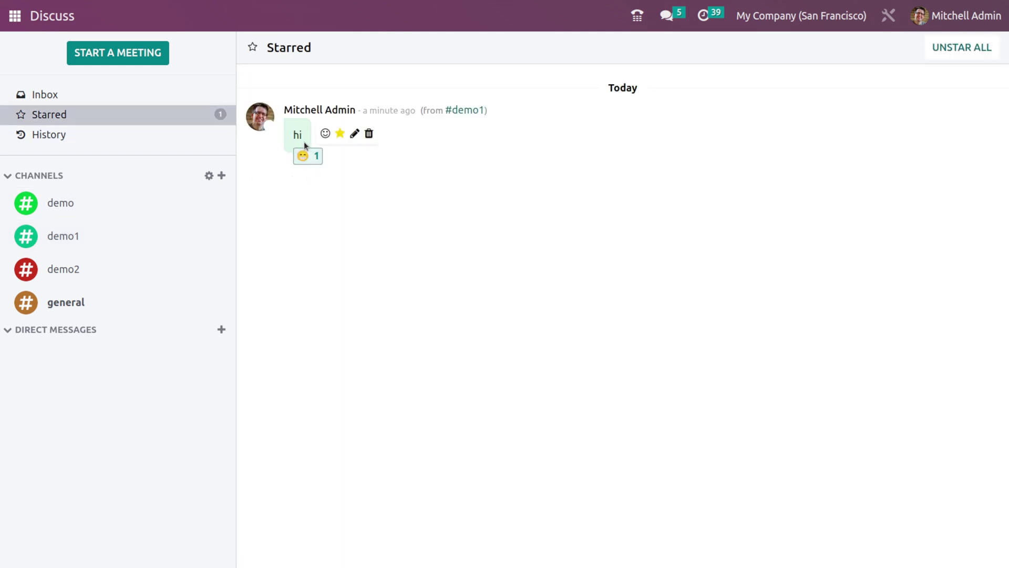
{"action": "mouse_move", "coordinate": [426, 154]}
{"action": "left_click", "coordinate": [974, 53]}
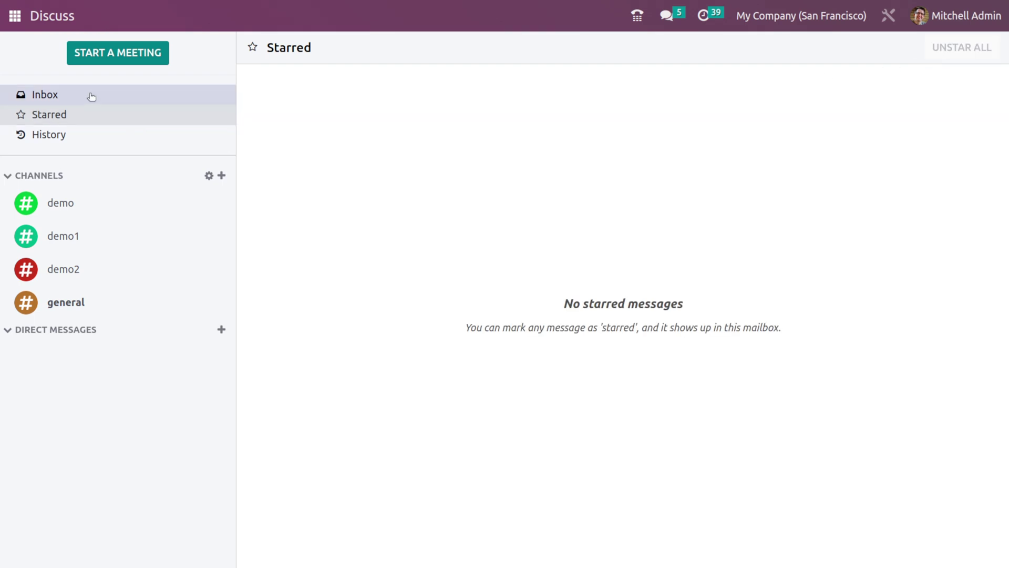
Back in demo1, reply 'hi' to the first hi message.
{"action": "left_click", "coordinate": [117, 235]}
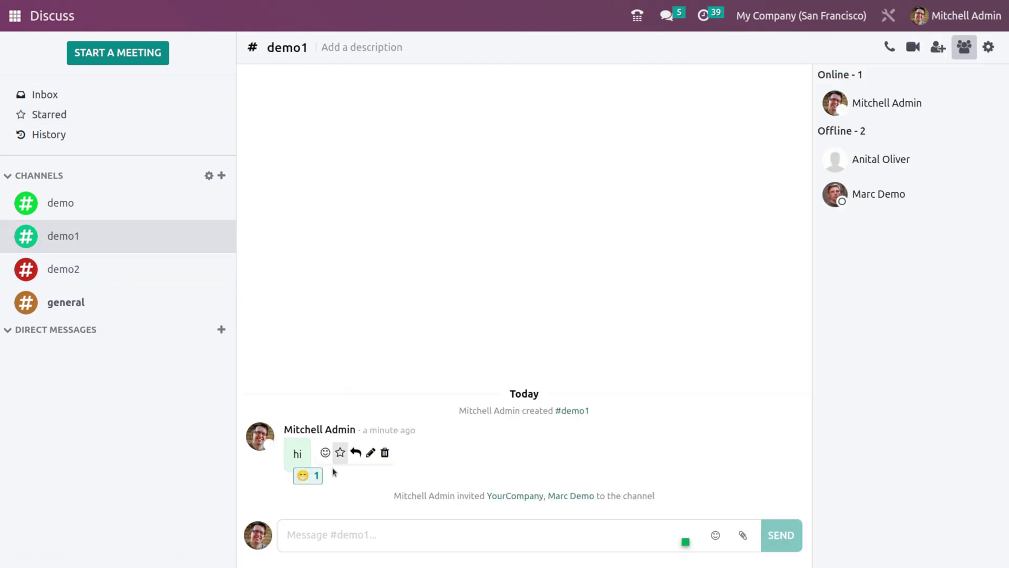
{"action": "left_click", "coordinate": [355, 453]}
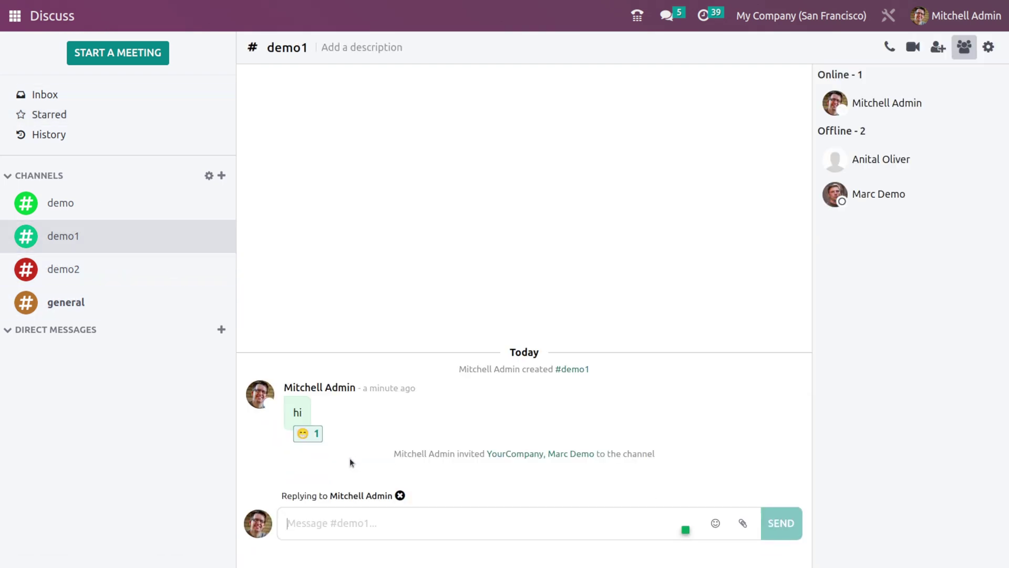
{"action": "type", "text": "hi"}
{"action": "key", "text": "Return"}
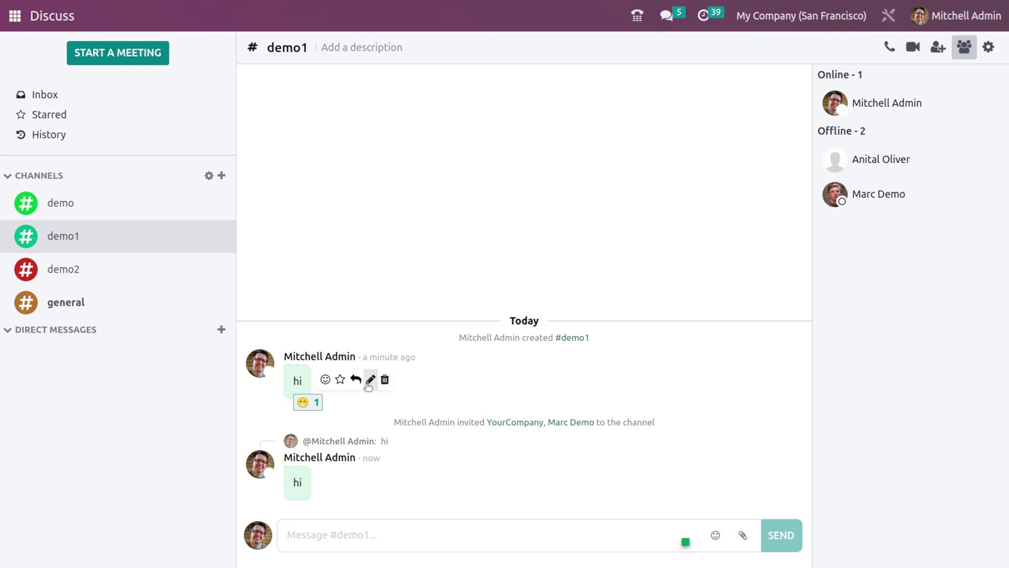
Abandon an edit of the original hi message, then delete that message.
{"action": "left_click", "coordinate": [370, 379]}
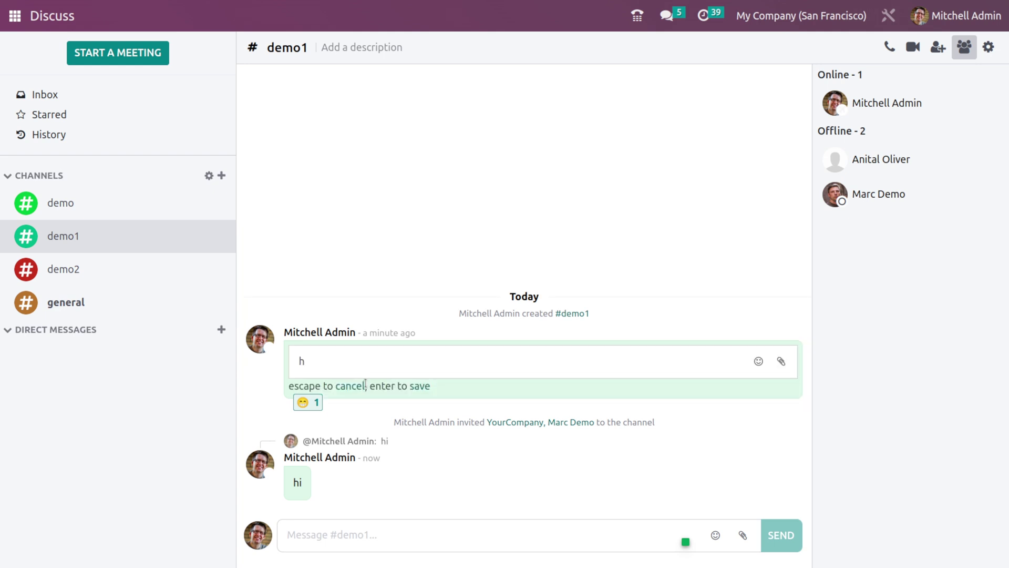
{"action": "type", "text": "ello"}
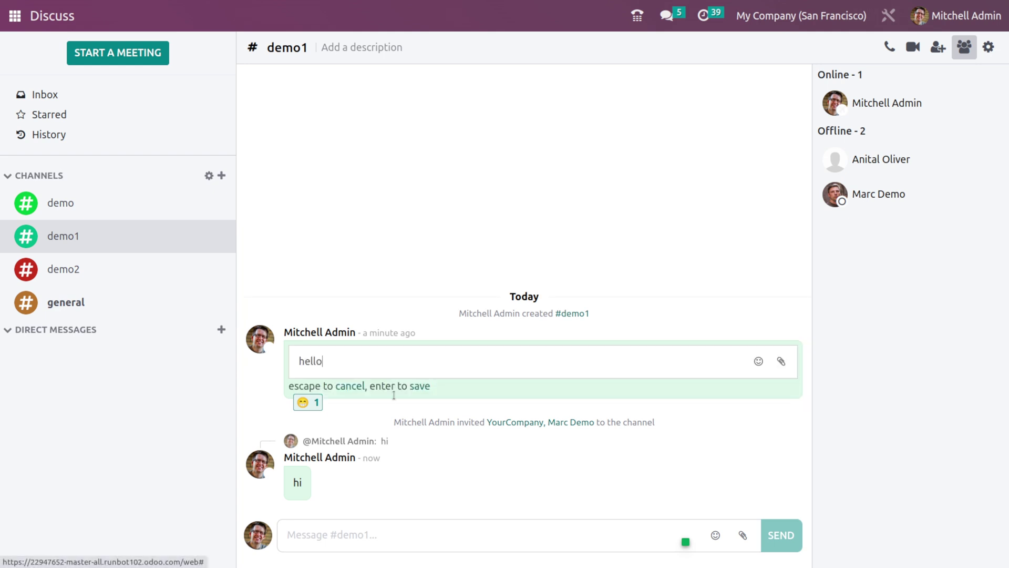
{"action": "key", "text": "Escape"}
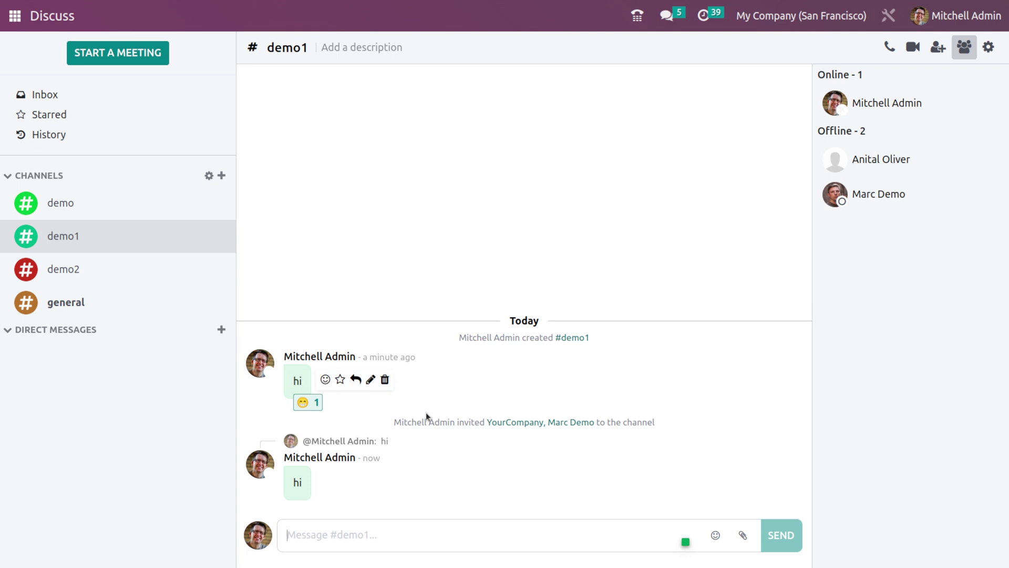
{"action": "left_click", "coordinate": [385, 379]}
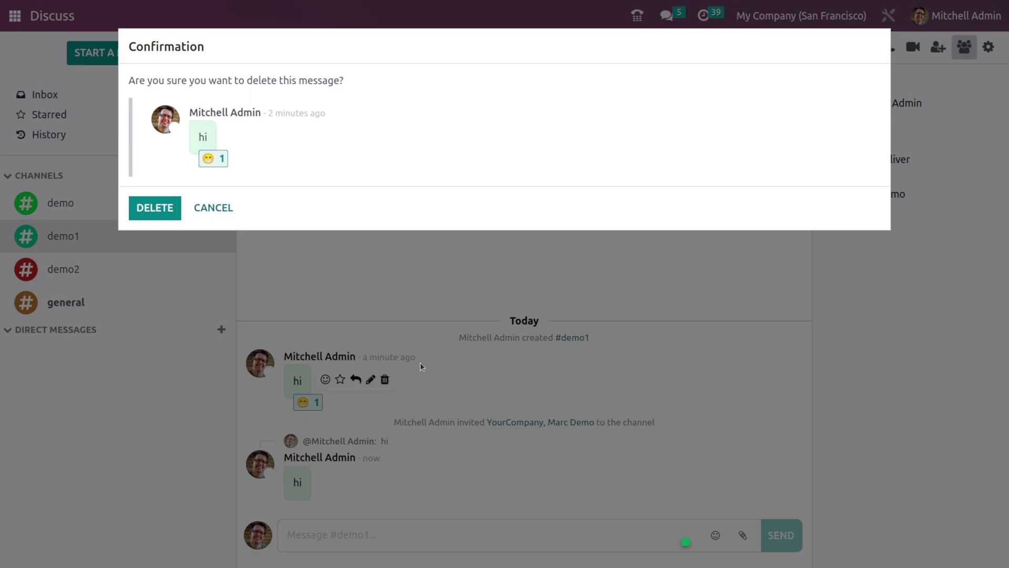
{"action": "left_click", "coordinate": [145, 207]}
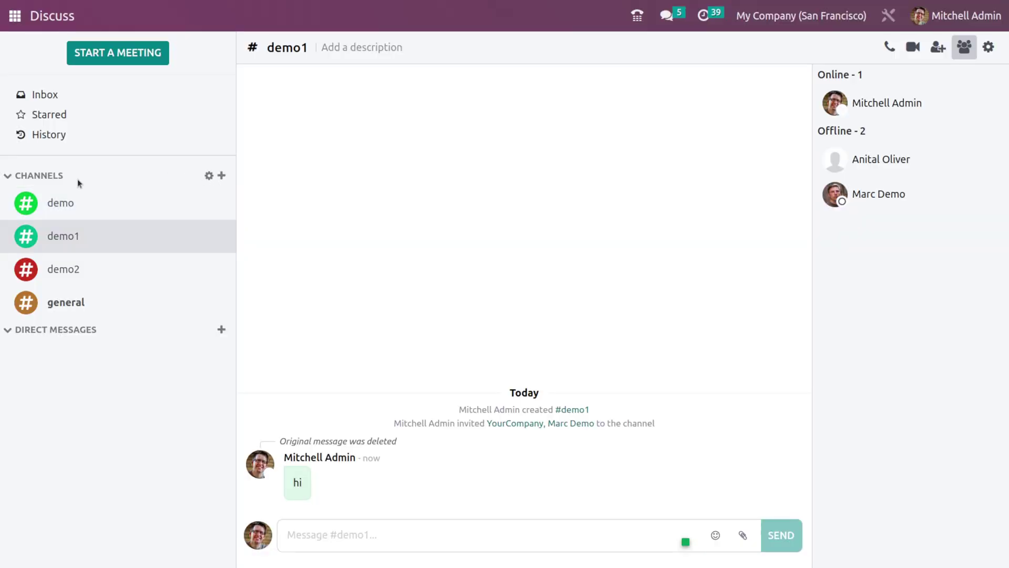
Inspect demo1's settings form and its Action menu, then return to Discuss.
{"action": "left_click", "coordinate": [45, 178]}
{"action": "left_click", "coordinate": [46, 177]}
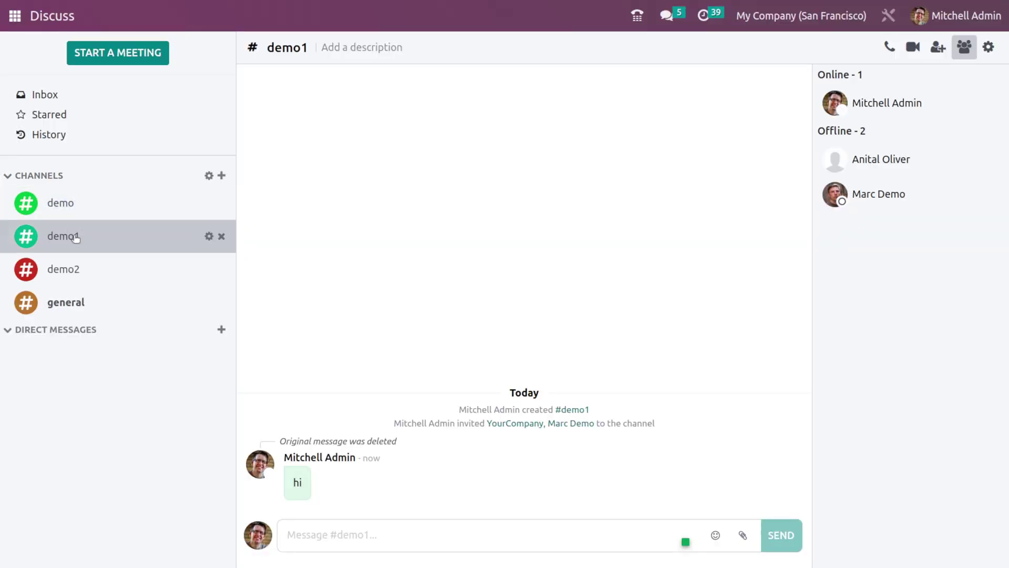
{"action": "left_click", "coordinate": [209, 237]}
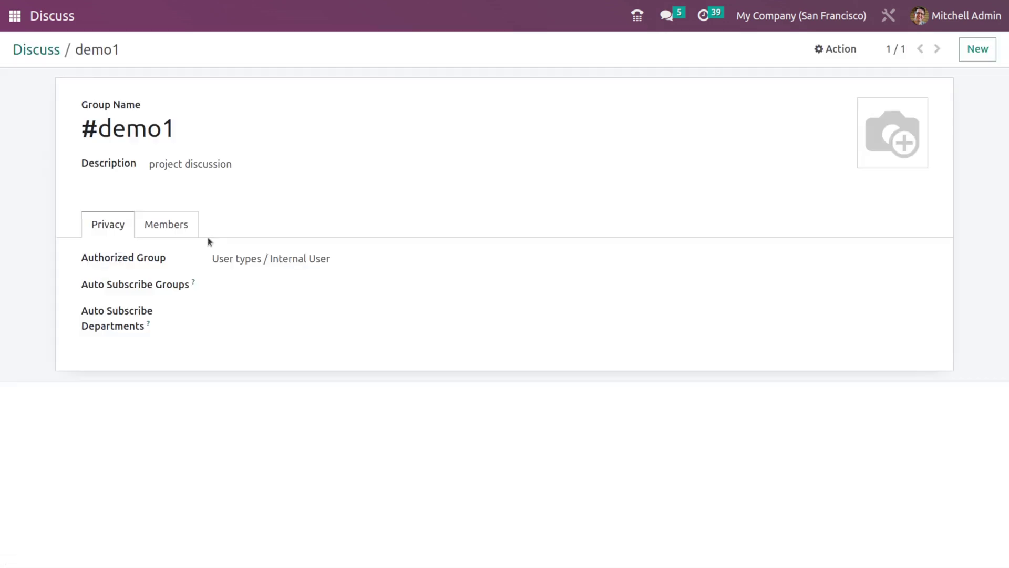
{"action": "left_click", "coordinate": [826, 52]}
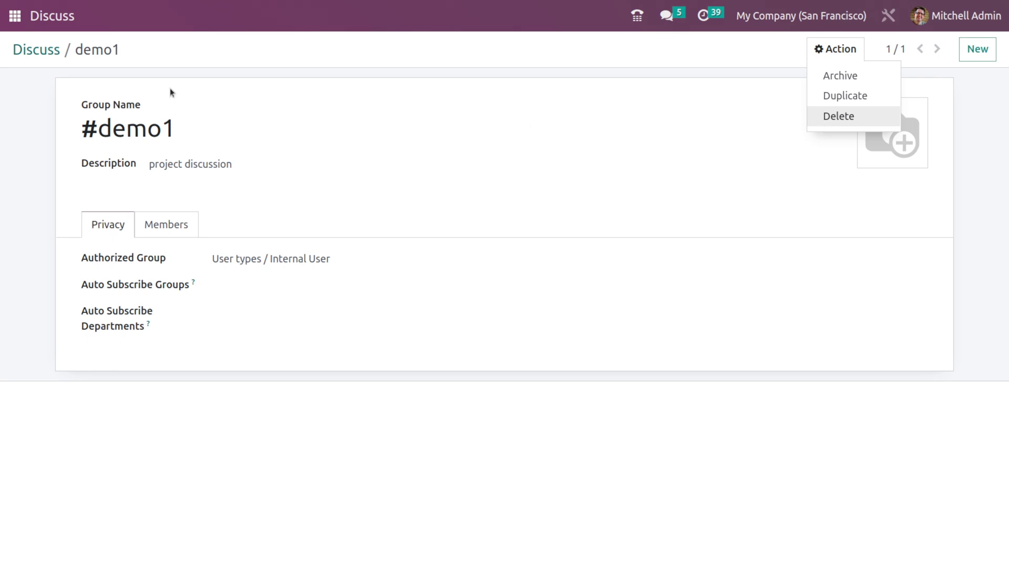
{"action": "left_click", "coordinate": [42, 53]}
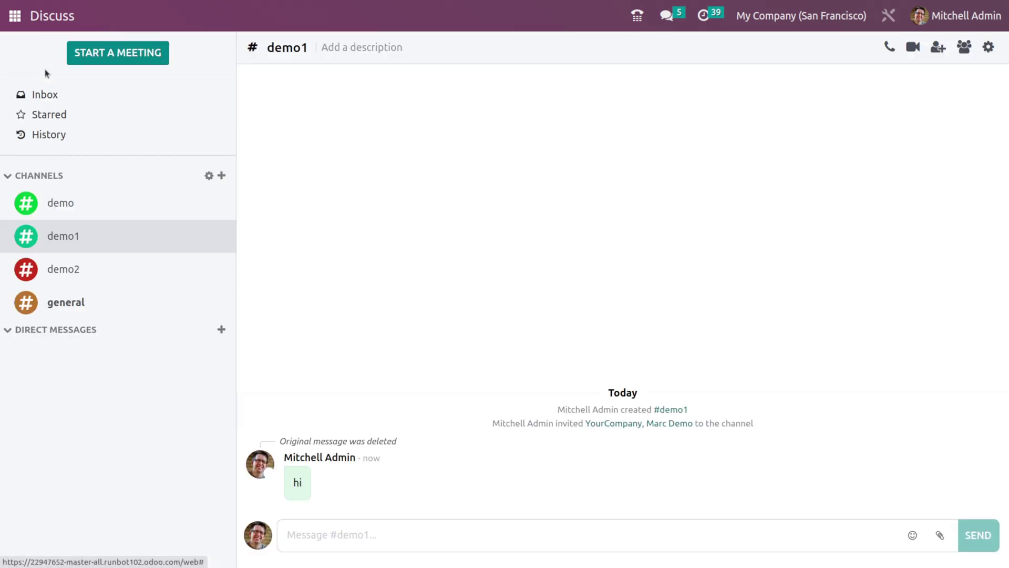
With the channel list collapsed, reopen demo1 settings, pick Delete from Action, and answer the confirmation.
{"action": "left_click", "coordinate": [59, 176]}
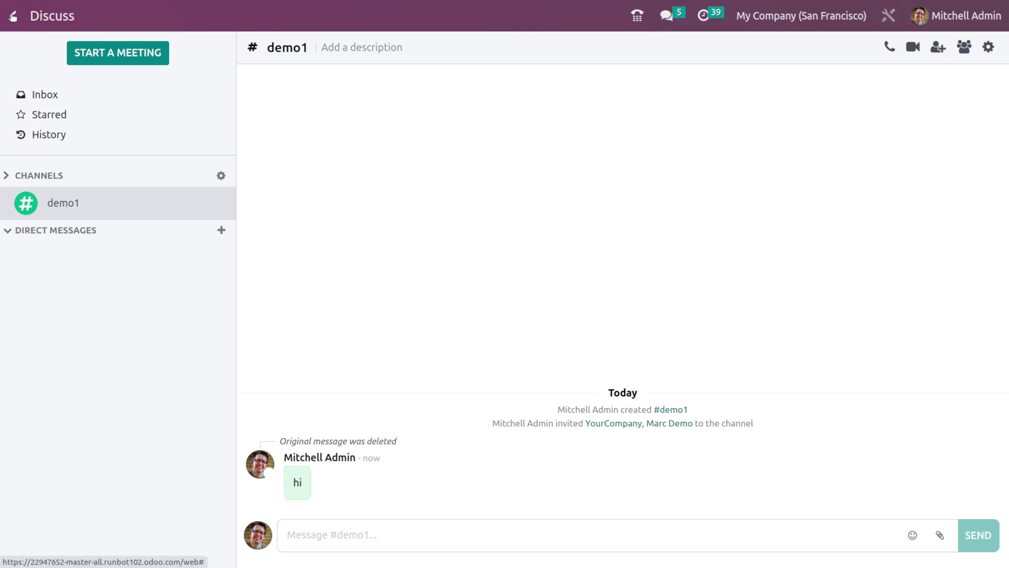
{"action": "left_click", "coordinate": [85, 202]}
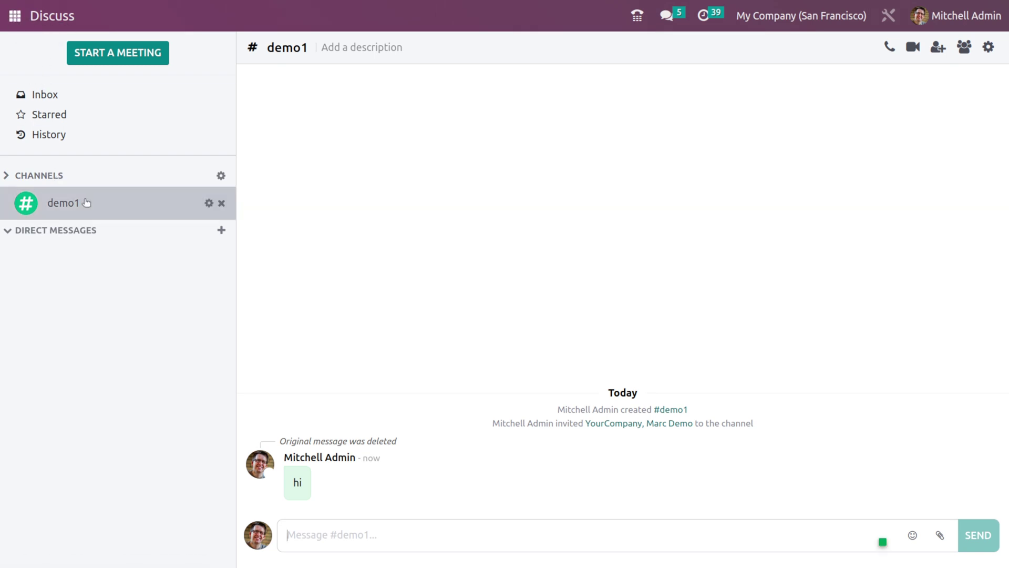
{"action": "left_click", "coordinate": [208, 203]}
{"action": "left_click", "coordinate": [837, 48]}
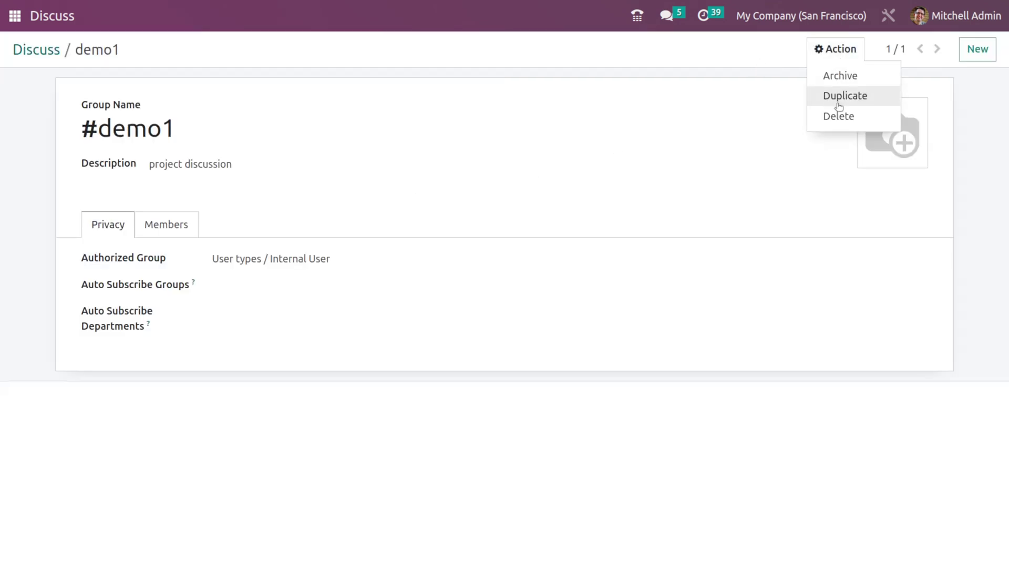
{"action": "left_click", "coordinate": [839, 115]}
{"action": "left_click", "coordinate": [279, 130]}
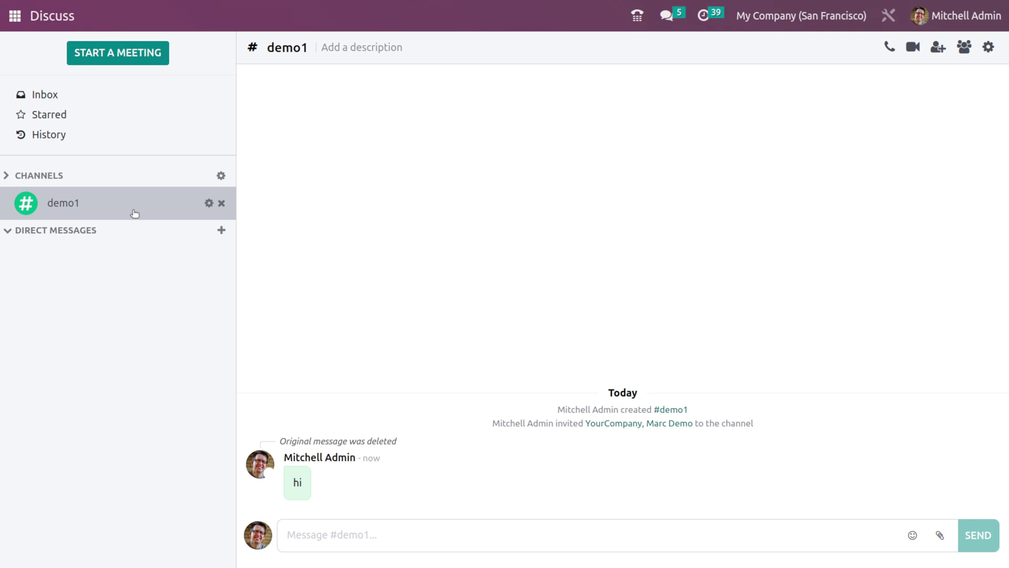
Twice start leaving demo1 but keep the channel, then return to the Odoo apps home screen.
{"action": "left_click", "coordinate": [37, 175]}
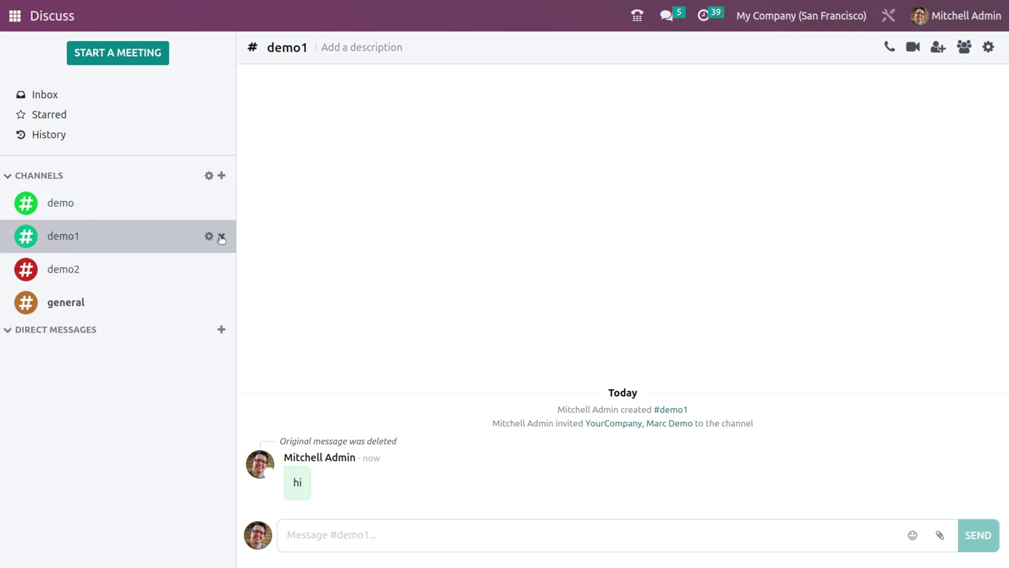
{"action": "left_click", "coordinate": [221, 236]}
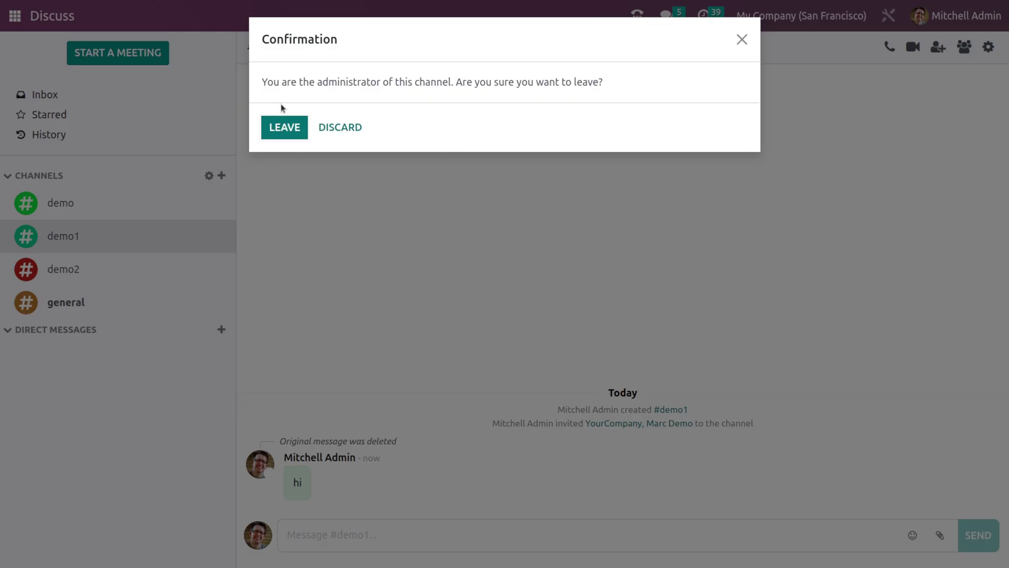
{"action": "left_click", "coordinate": [295, 126]}
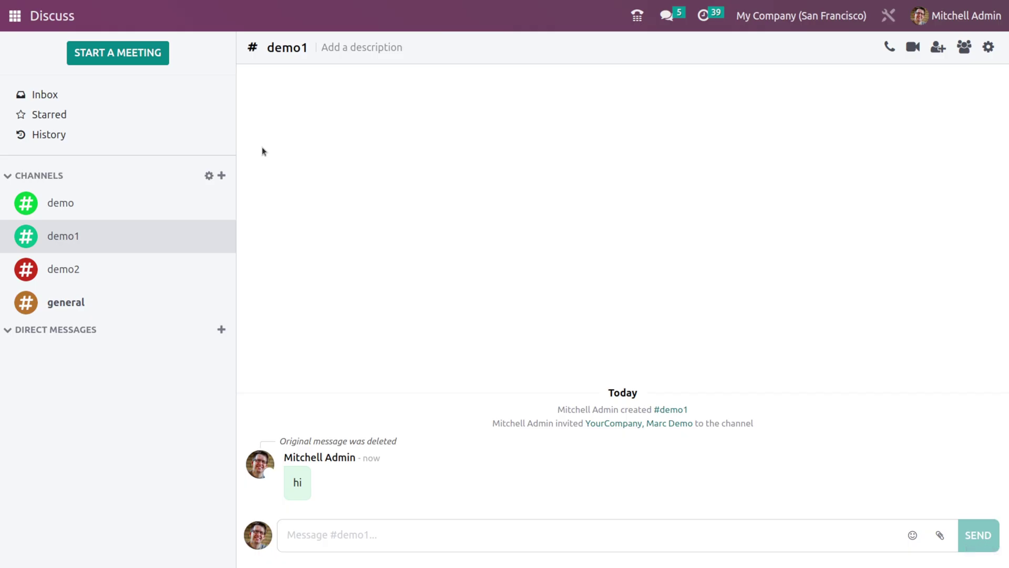
{"action": "left_click", "coordinate": [221, 236]}
{"action": "left_click", "coordinate": [273, 134]}
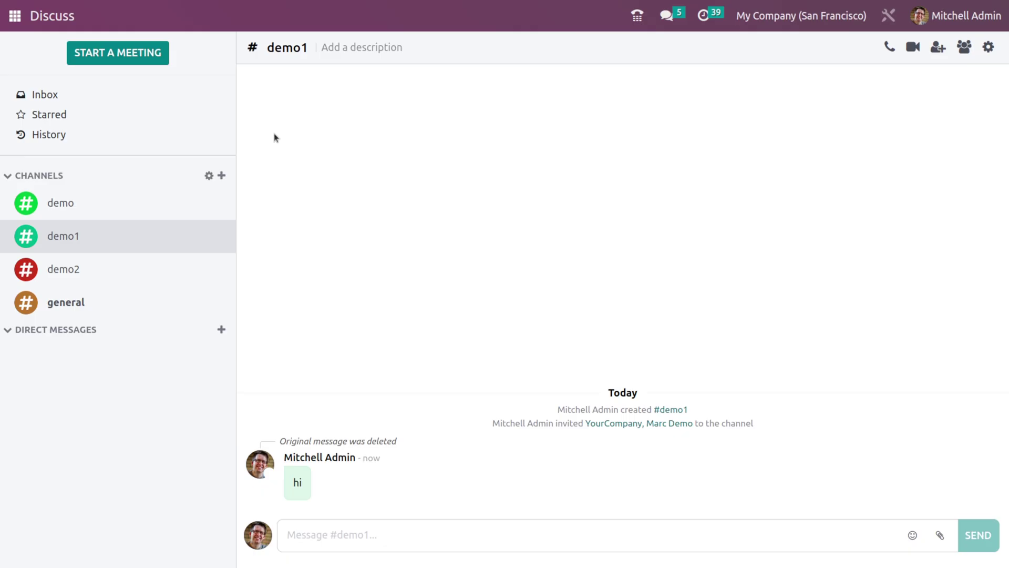
{"action": "left_click", "coordinate": [13, 16]}
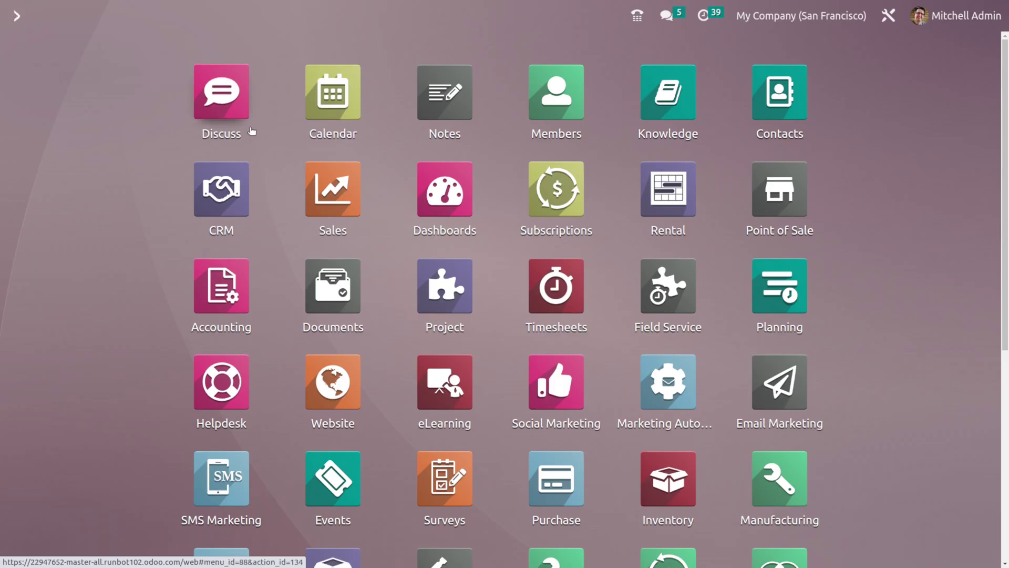